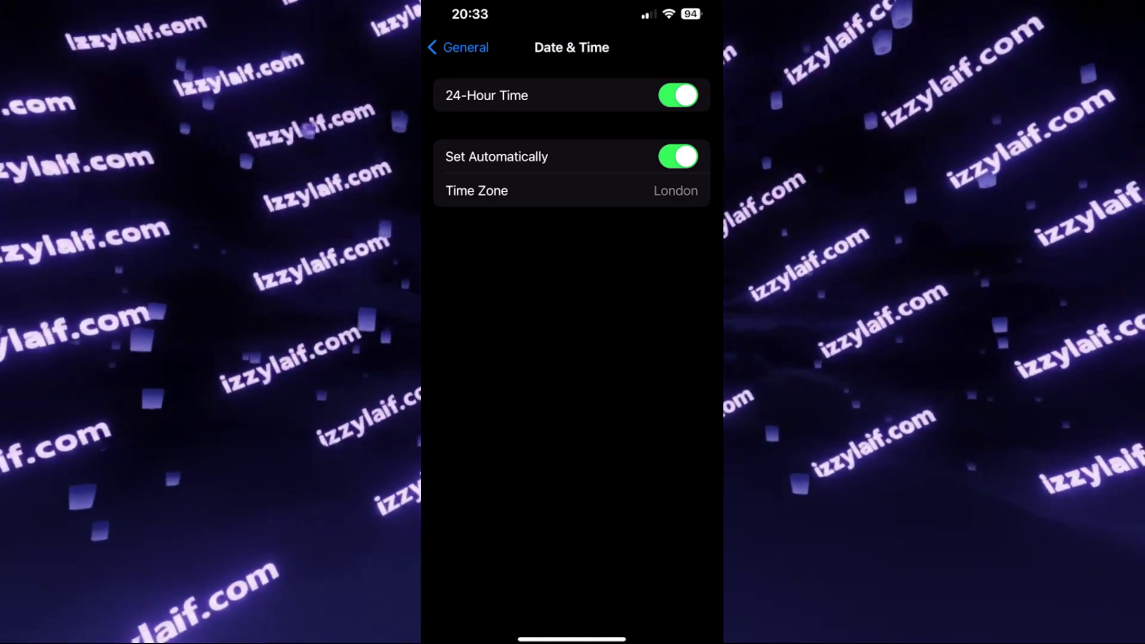
Step: Switch off Set Automatically for date and time, then scroll through the US city time zones
{"action": "left_click", "coordinate": [678, 156]}
{"action": "type", "text": "us"}
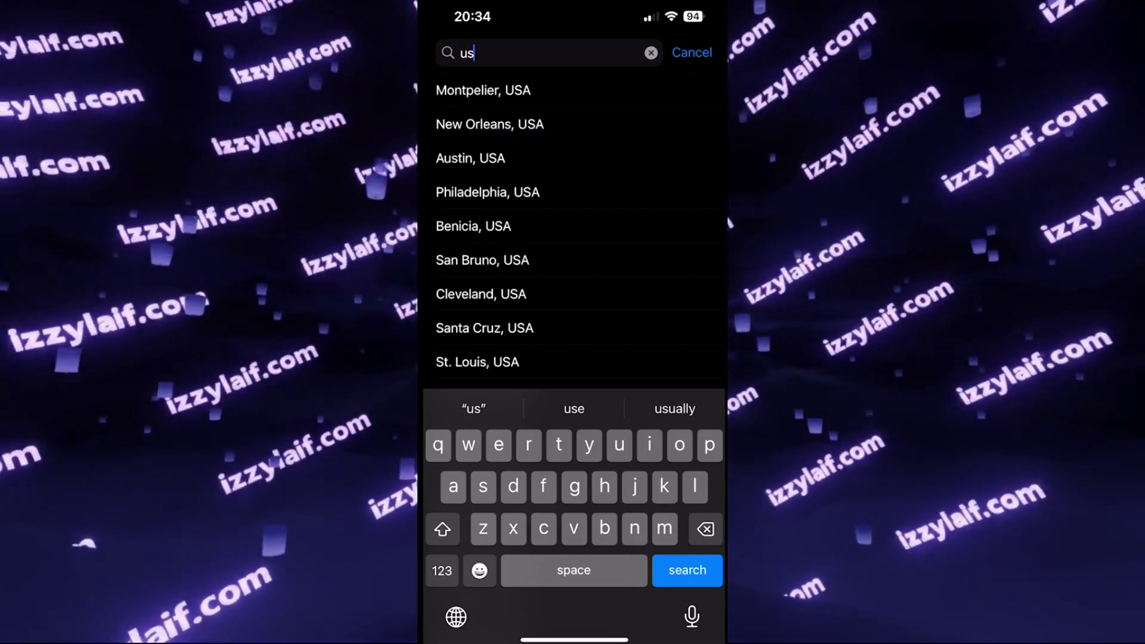
{"action": "scroll", "coordinate": [574, 227], "scroll_direction": "down", "scroll_amount": 5}
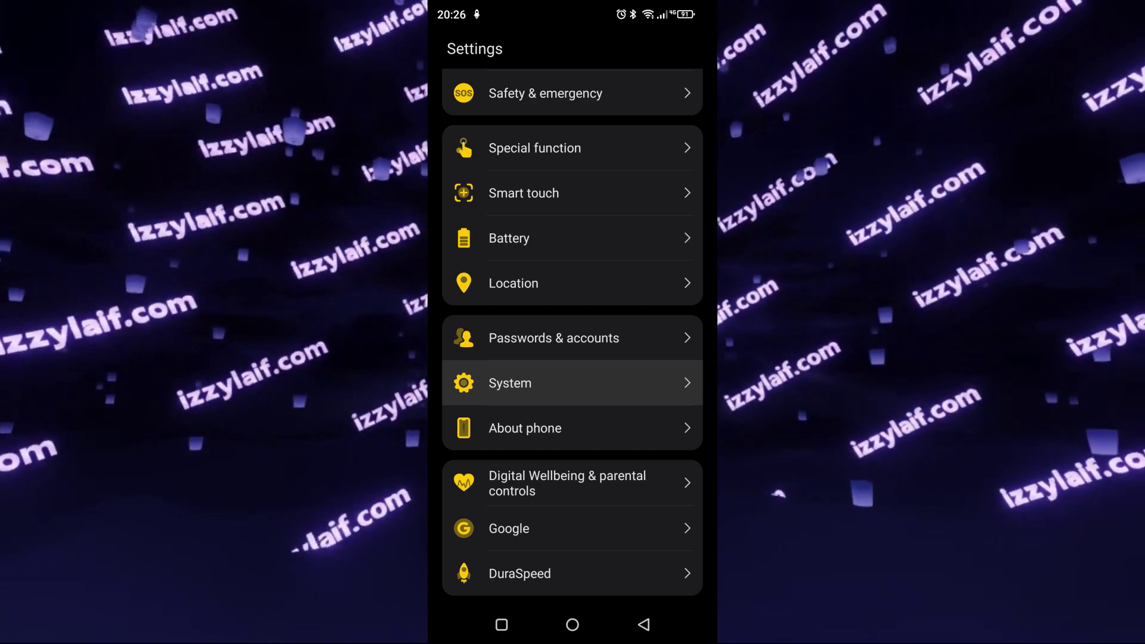
Step: On Android, open Date & time and turn off the automatic time zone toggle
{"action": "left_click", "coordinate": [537, 179]}
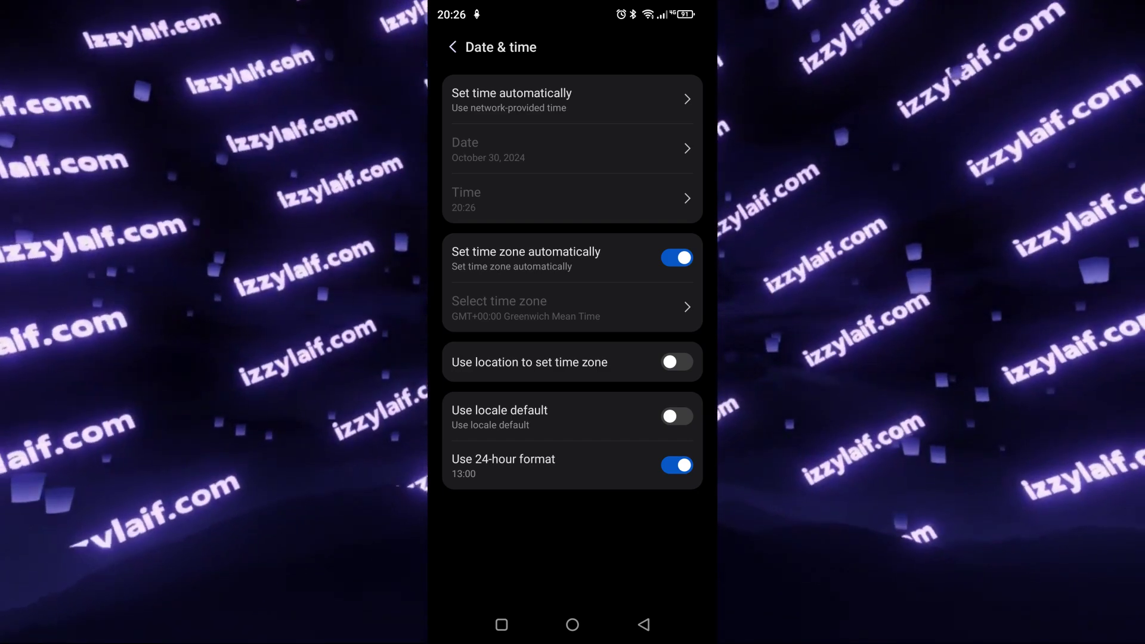
{"action": "left_click", "coordinate": [677, 258]}
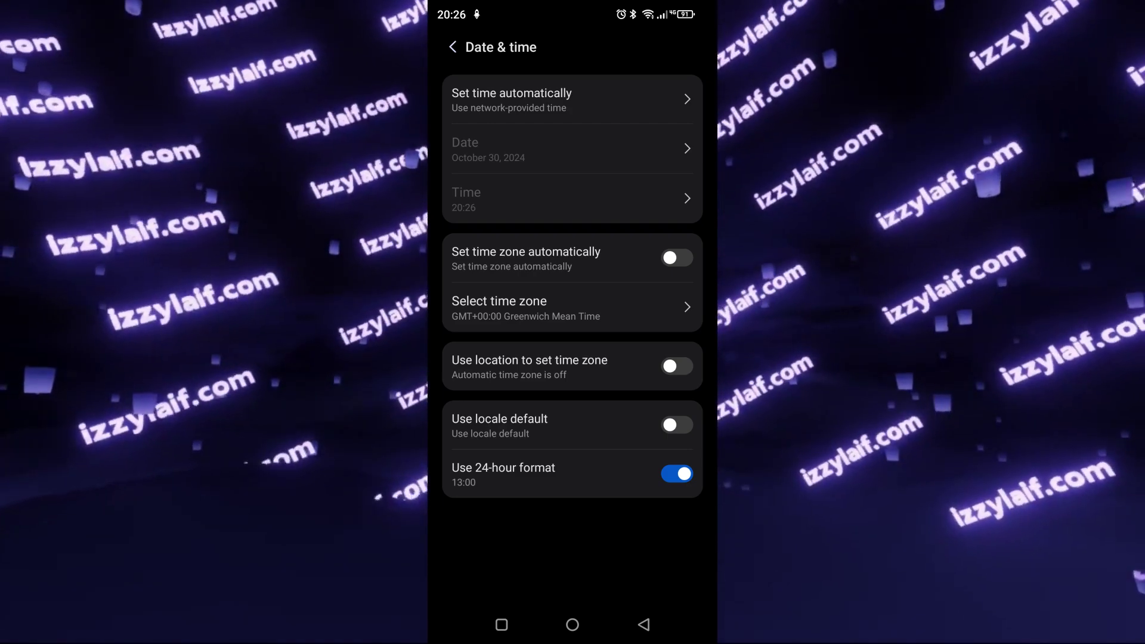
Step: Open Select time zone to show the region search list, starting with Afghanistan
{"action": "left_click", "coordinate": [567, 307]}
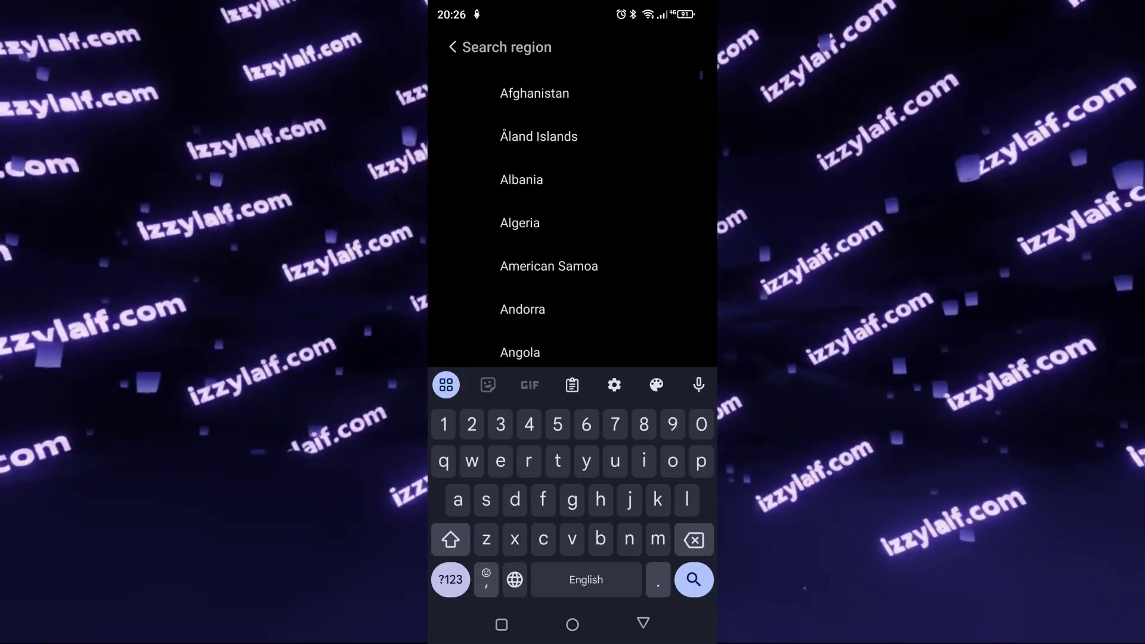